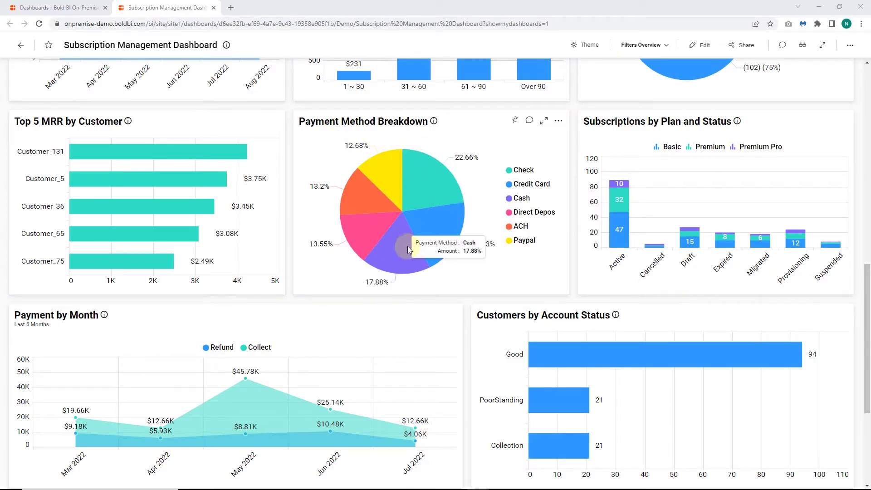
# Hide the Cash slice from the Subscription Management payment chart.
pyautogui.click(509, 199)
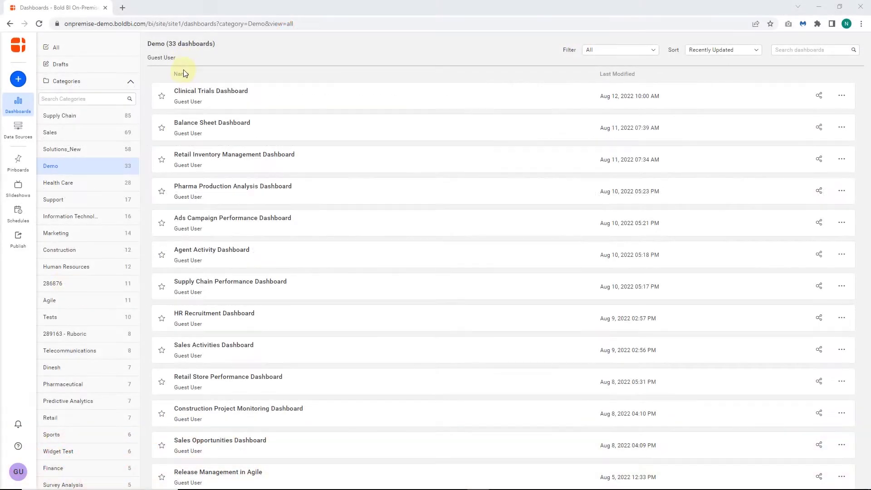
# Open the Clinical Trials Dashboard in the designer and look over its widgets.
pyautogui.click(183, 94)
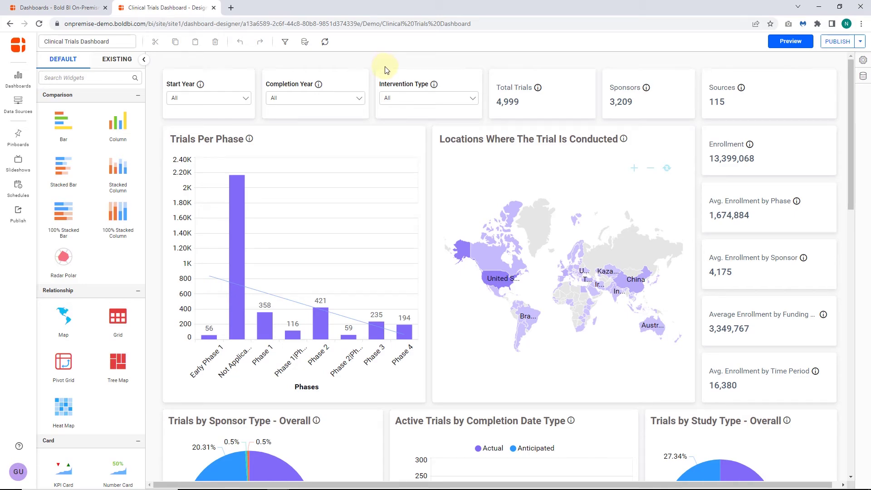
pyautogui.scroll(-8, 384, 68)
pyautogui.scroll(-9, 385, 68)
pyautogui.scroll(-1, 385, 71)
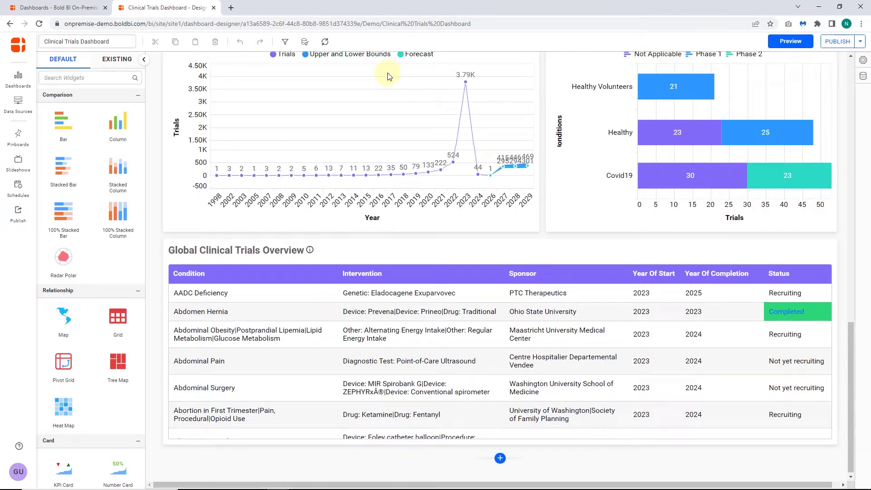
pyautogui.scroll(12, 388, 76)
pyautogui.scroll(3, 388, 77)
pyautogui.scroll(3, 389, 73)
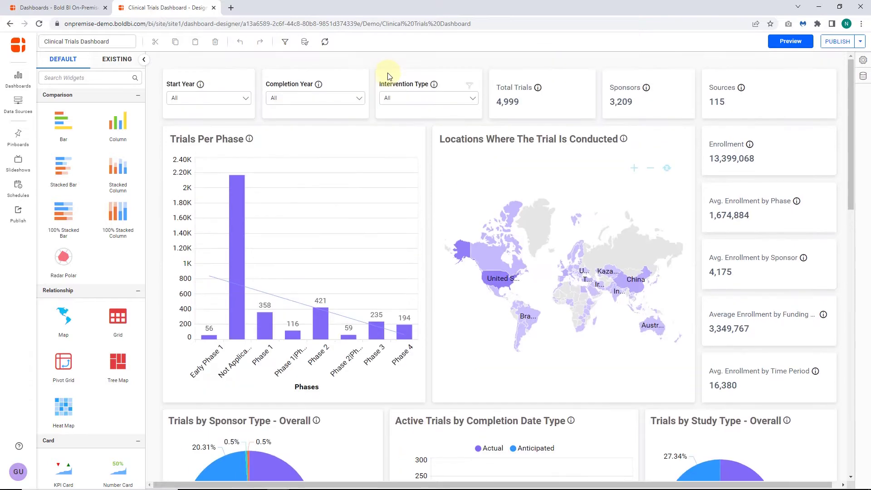
pyautogui.scroll(-1, 389, 68)
pyautogui.scroll(-7, 276, 221)
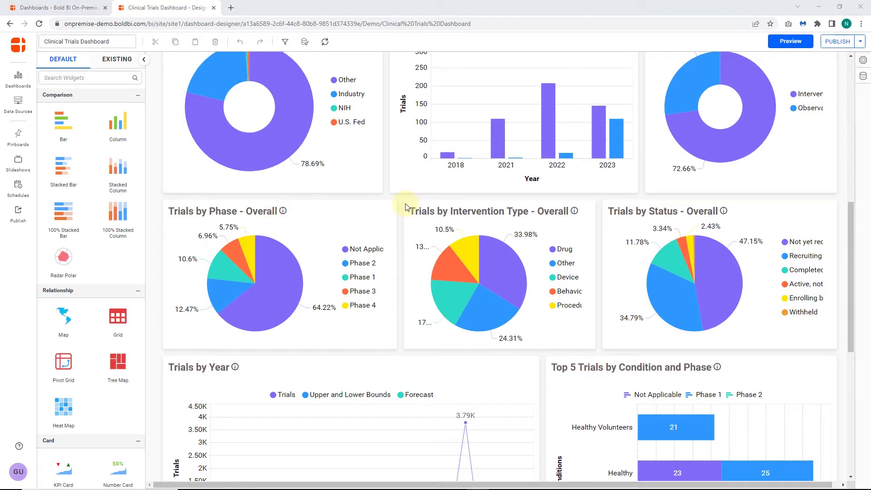
# Review the Anticipated Trials expression in the Clinical_Trials data source, then save it.
pyautogui.click(863, 76)
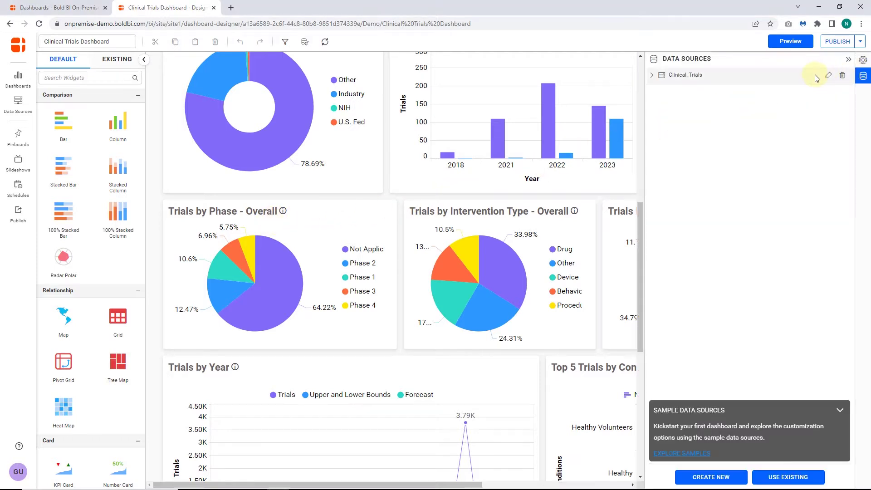
pyautogui.click(828, 76)
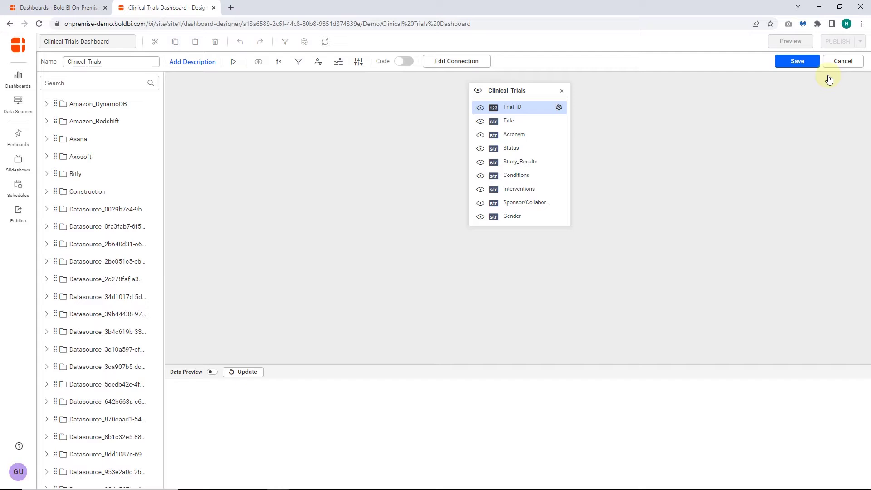
pyautogui.click(212, 372)
pyautogui.click(278, 62)
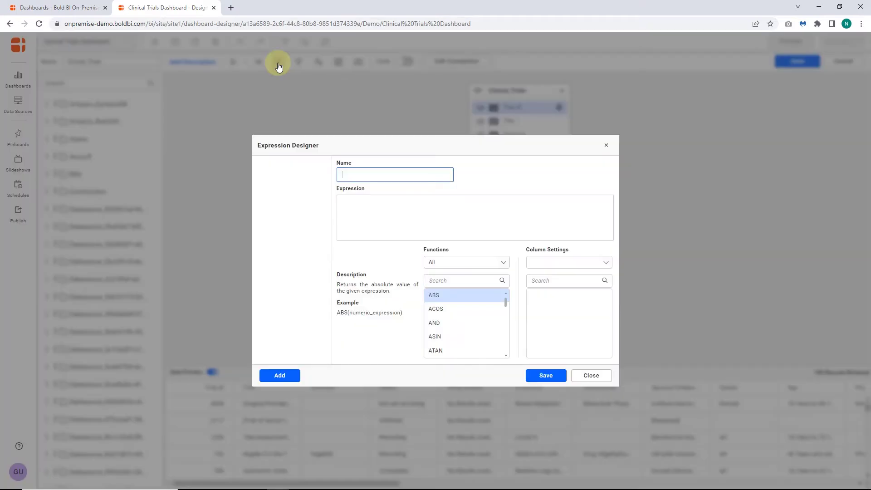
pyautogui.click(279, 251)
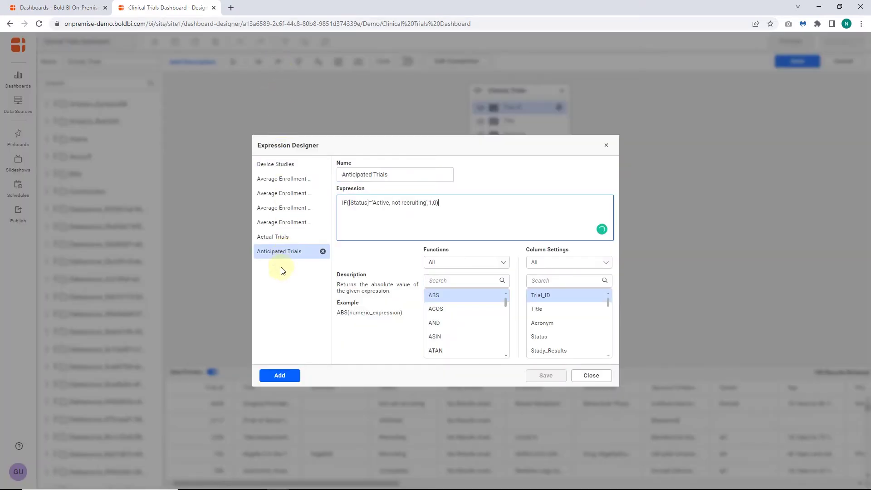
pyautogui.click(598, 377)
pyautogui.click(797, 60)
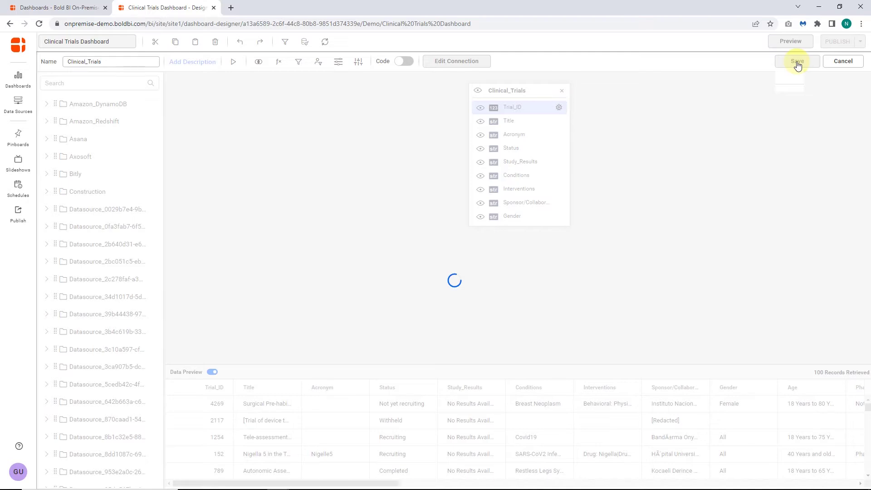
# Drag a Pie chart onto the canvas and enlarge it to a big tile.
pyautogui.scroll(-2, 116, 165)
pyautogui.scroll(-3, 93, 288)
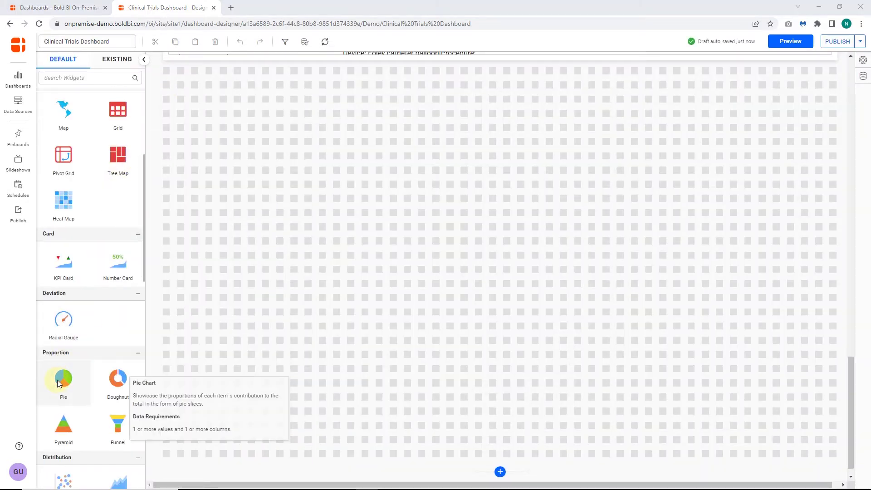
pyautogui.moveTo(59, 379)
pyautogui.mouseDown()
pyautogui.moveTo(172, 252)
pyautogui.moveTo(167, 71)
pyautogui.mouseUp()
pyautogui.moveTo(239, 144); pyautogui.dragTo(540, 323)
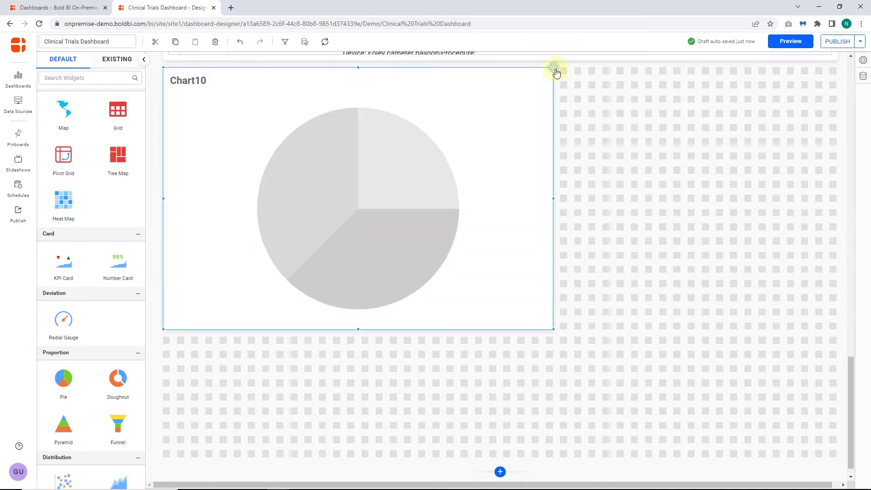
# Title the pie 'Trials by Phase - Overall' and pick Clinical_Trials as its data source.
pyautogui.click(553, 67)
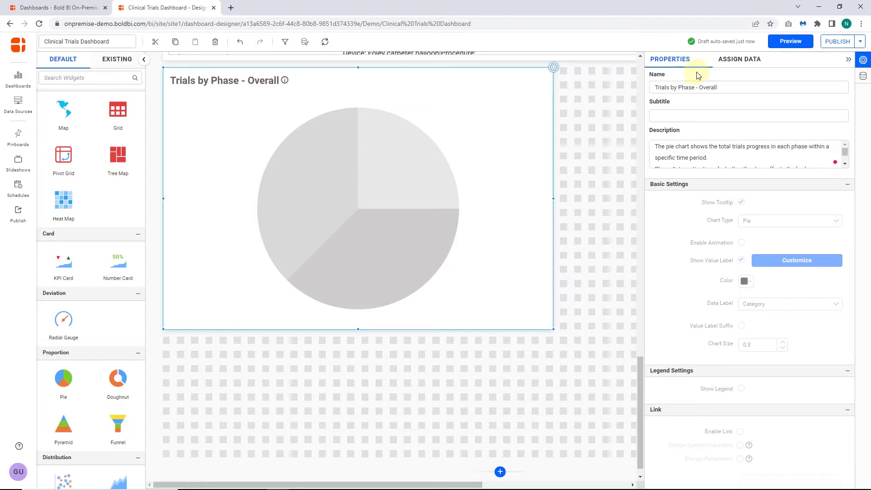
pyautogui.click(736, 63)
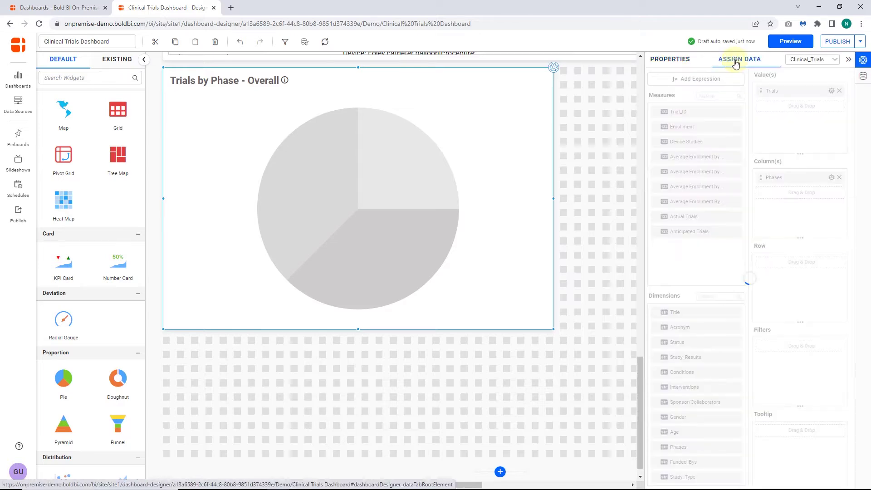
pyautogui.click(817, 59)
pyautogui.scroll(-5, 685, 345)
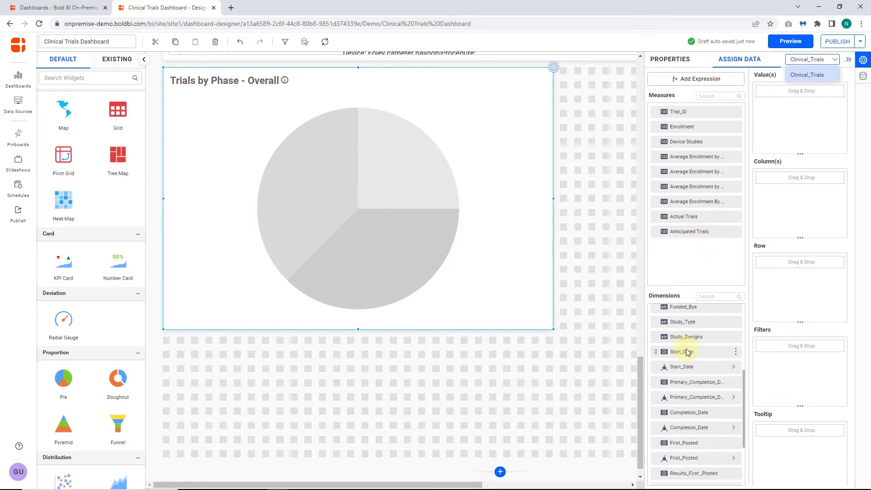
pyautogui.scroll(5, 686, 349)
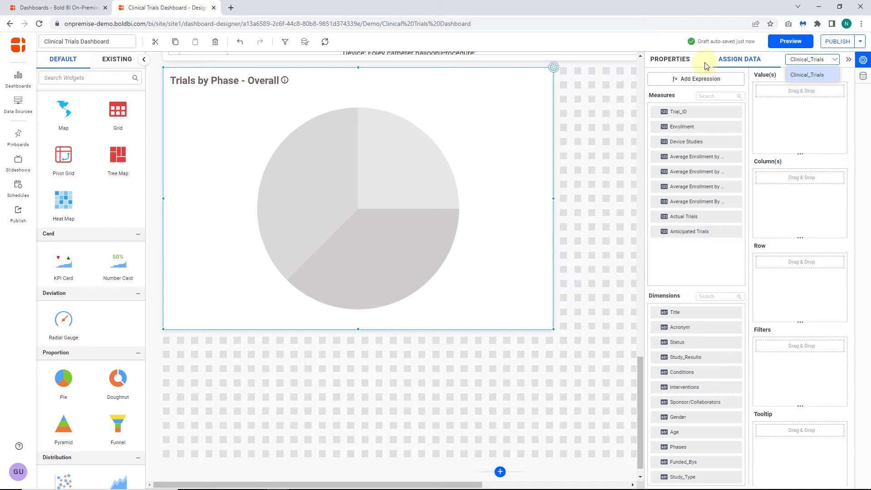
# Use Trial_ID as the pie's value and label slices with percentages.
pyautogui.click(705, 66)
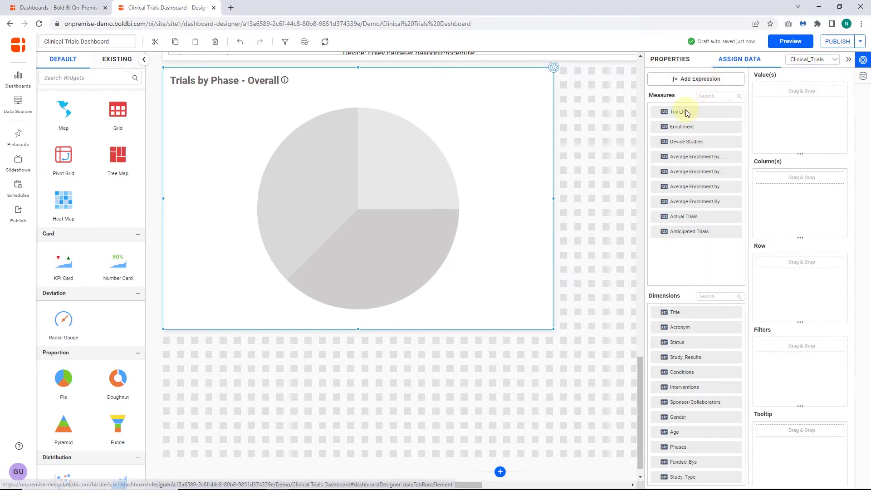
pyautogui.moveTo(684, 112)
pyautogui.mouseDown()
pyautogui.moveTo(794, 102)
pyautogui.moveTo(781, 106)
pyautogui.mouseUp()
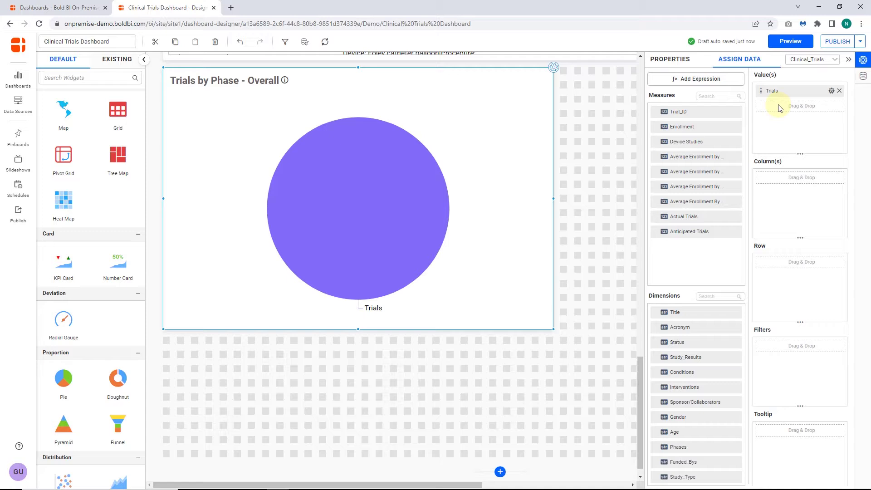
pyautogui.click(670, 59)
pyautogui.click(774, 301)
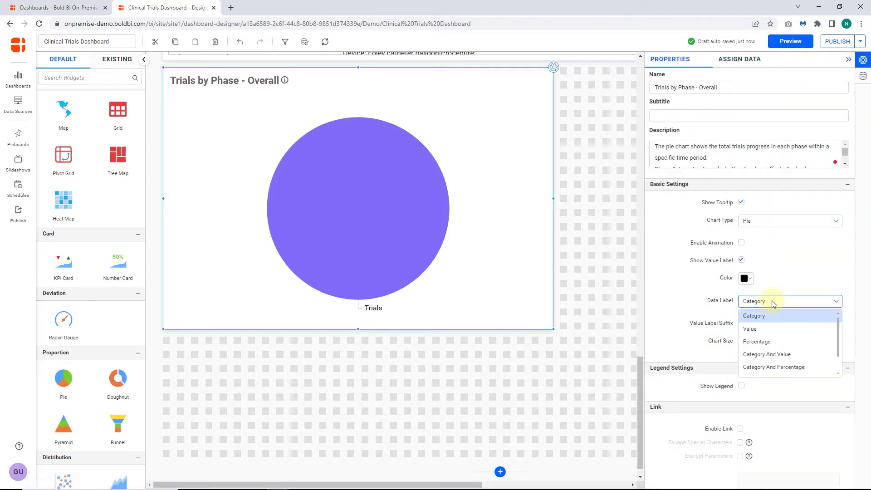
pyautogui.scroll(-2, 774, 313)
pyautogui.click(774, 316)
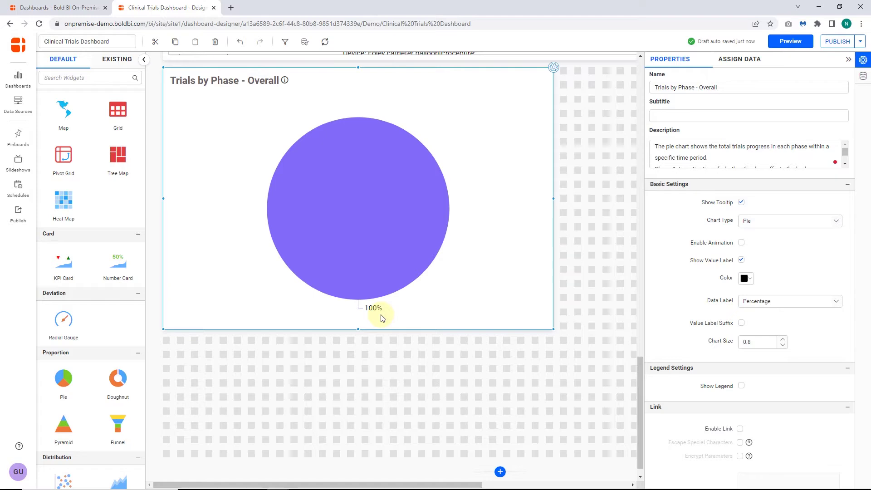
pyautogui.click(749, 302)
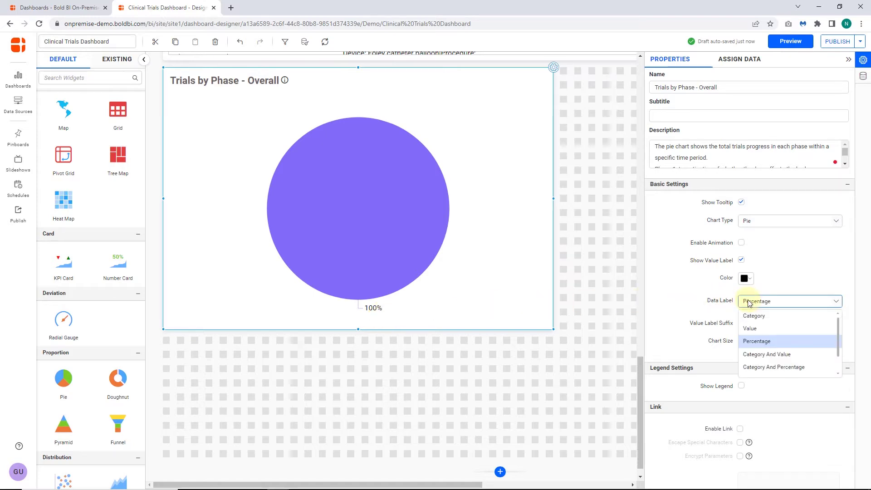
# Split the pie by Phases, sorted by Trial_ID count descending.
pyautogui.click(739, 59)
pyautogui.moveTo(678, 421); pyautogui.dragTo(784, 197)
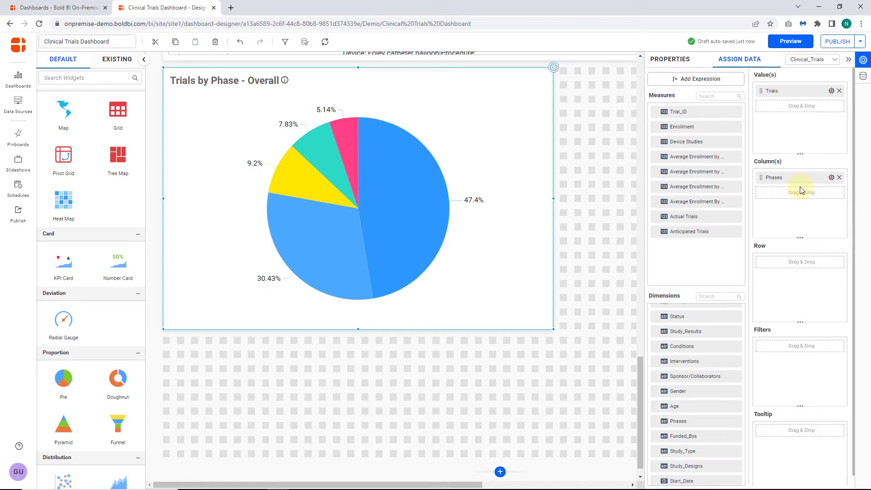
pyautogui.click(831, 177)
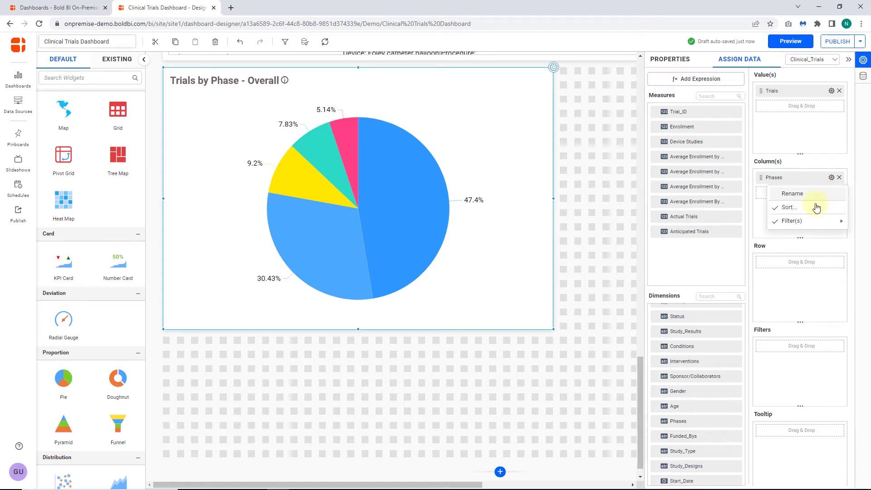
pyautogui.click(814, 207)
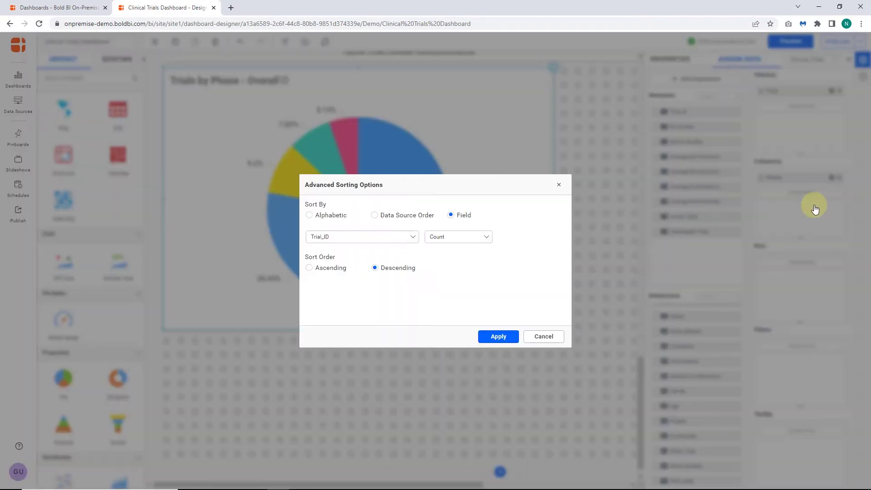
pyautogui.click(498, 336)
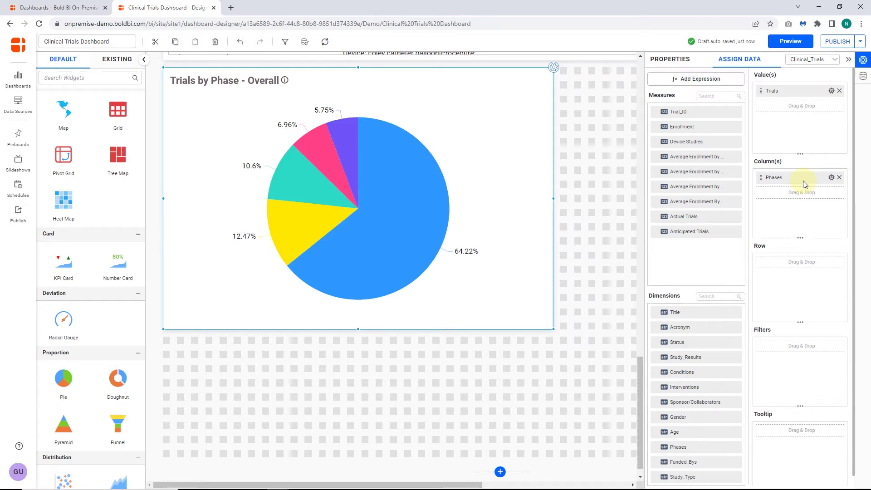
pyautogui.click(670, 59)
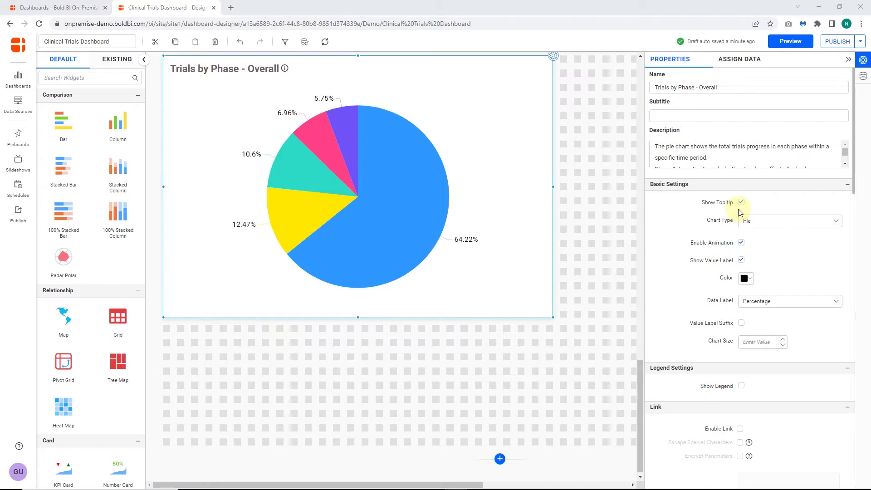
# Try the doughnut chart type, then undo it to keep the pie.
pyautogui.click(745, 223)
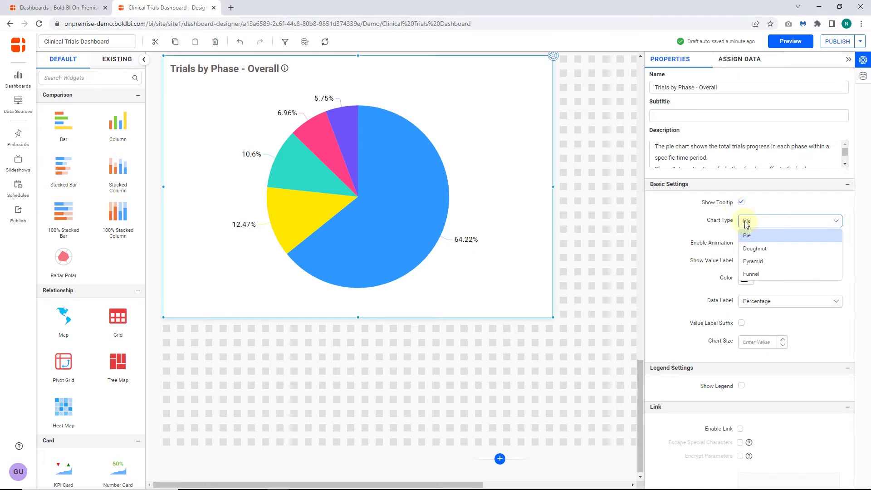
pyautogui.click(755, 249)
pyautogui.hotkey('ctrl', 'z')
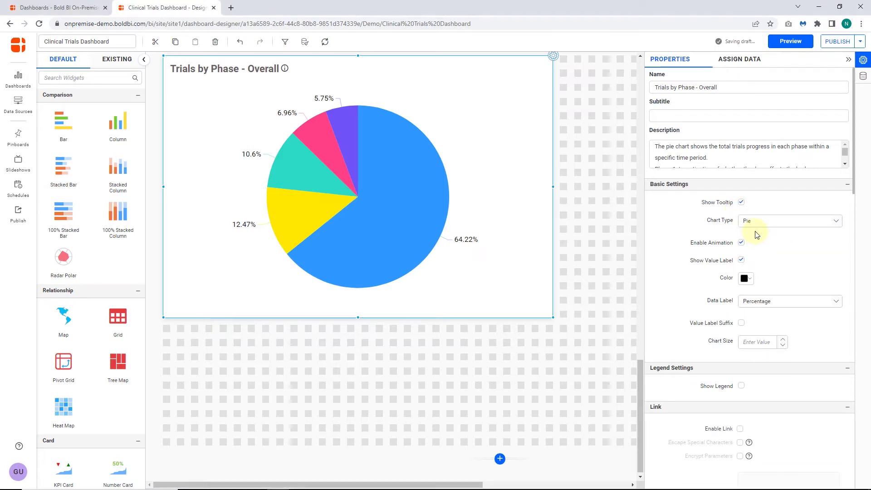
pyautogui.scroll(-2, 752, 237)
pyautogui.scroll(-1, 752, 236)
# Turn on the legend and save the per-phase Series Palette colours.
pyautogui.click(742, 257)
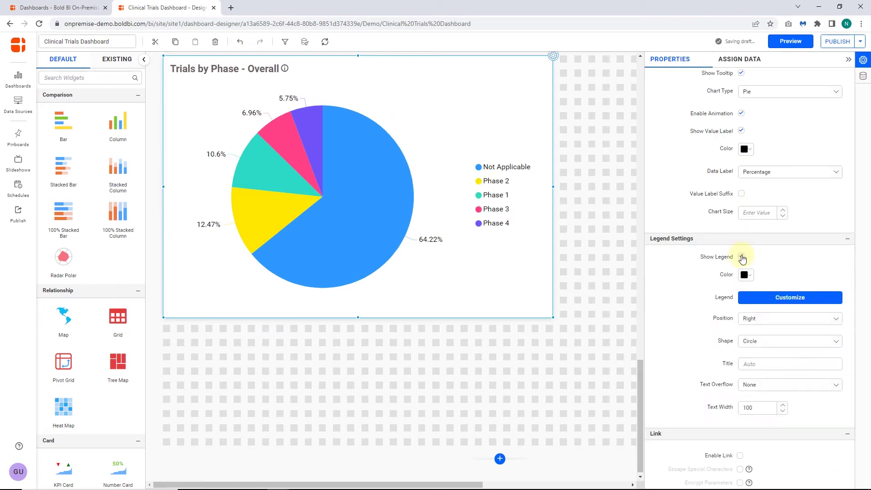
pyautogui.click(746, 297)
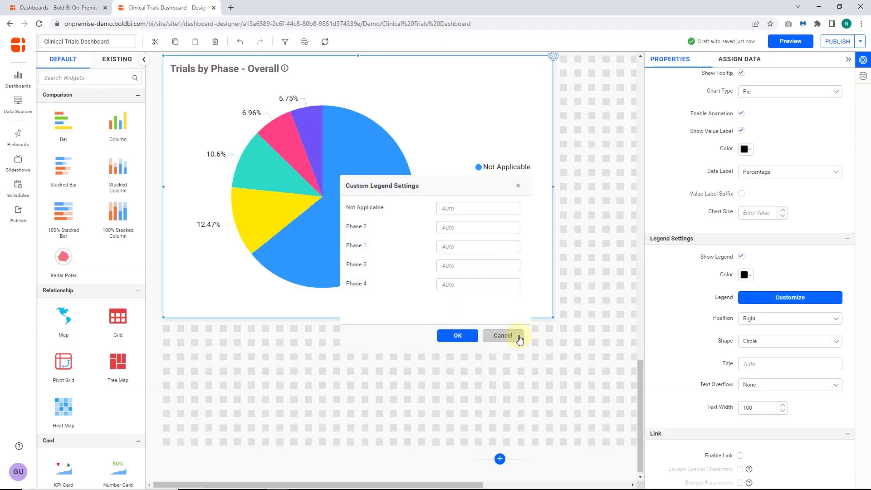
pyautogui.click(519, 339)
pyautogui.scroll(-2, 748, 302)
pyautogui.scroll(-5, 749, 301)
pyautogui.click(758, 326)
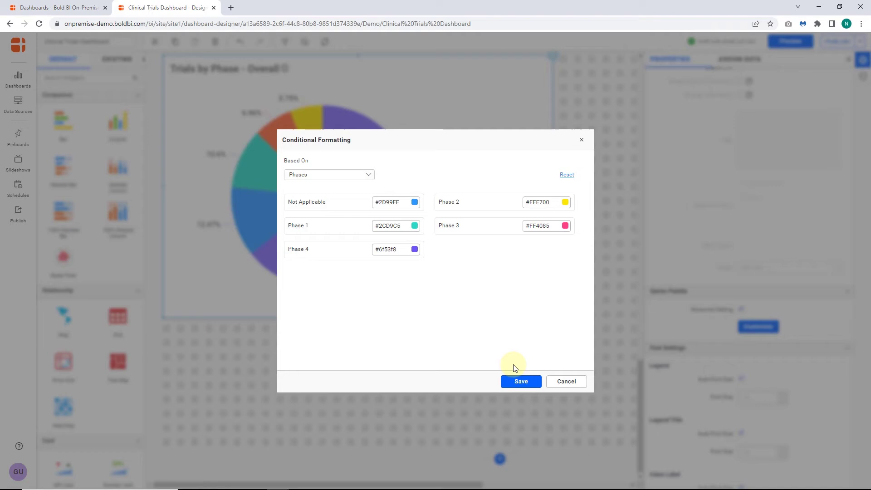
pyautogui.click(521, 384)
pyautogui.scroll(-2, 734, 331)
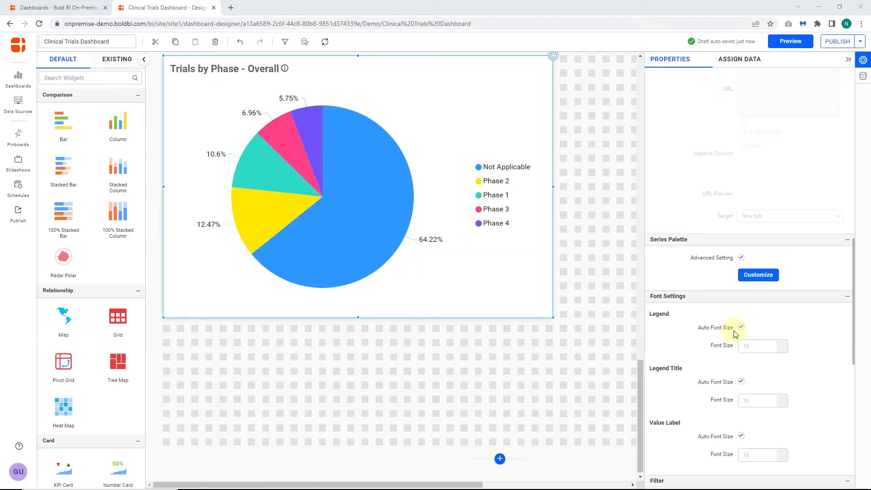
pyautogui.scroll(-5, 734, 331)
pyautogui.scroll(-3, 733, 332)
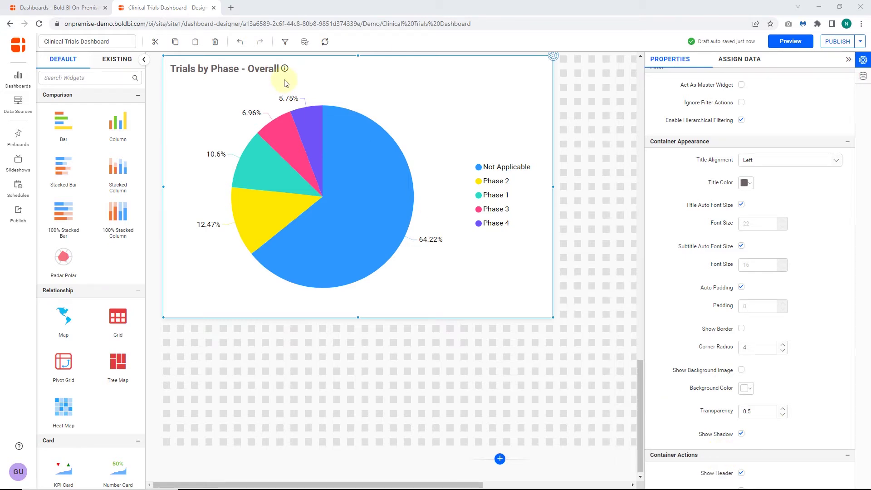
pyautogui.scroll(1, 284, 83)
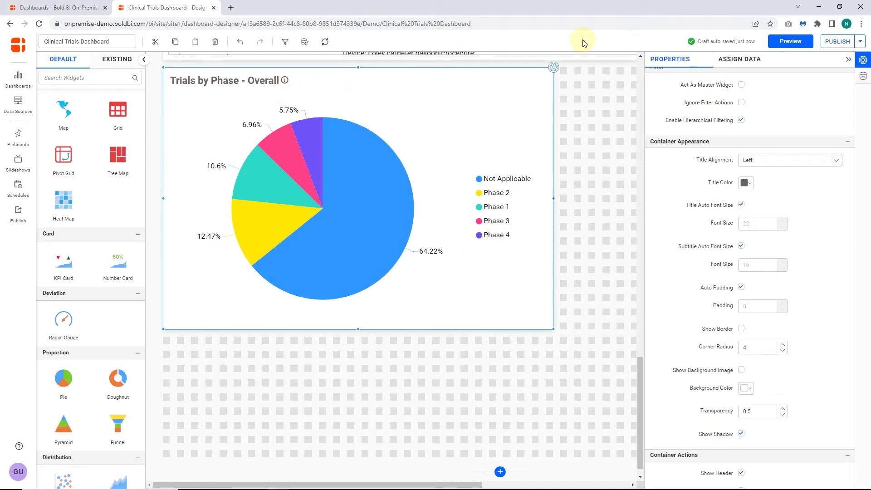
# Publish the Clinical Trials Dashboard and check the Phase 4 slice detail (5.75%).
pyautogui.click(836, 44)
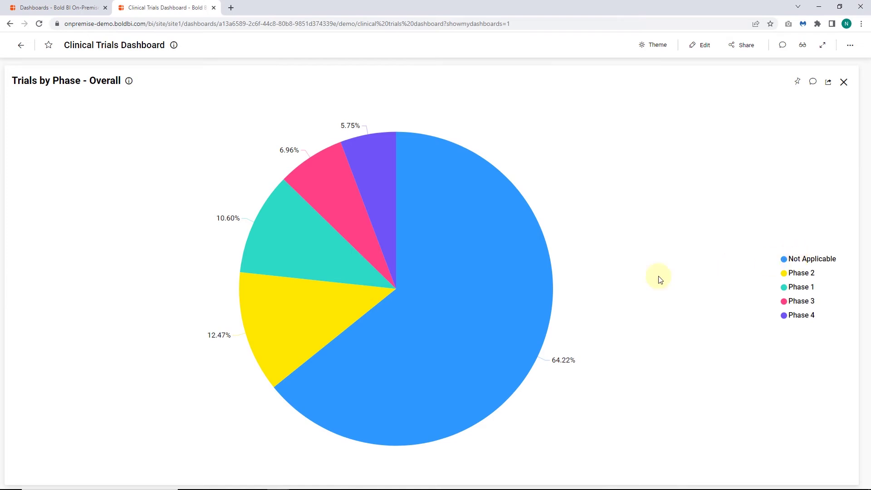
pyautogui.click(350, 221)
pyautogui.moveTo(376, 188)
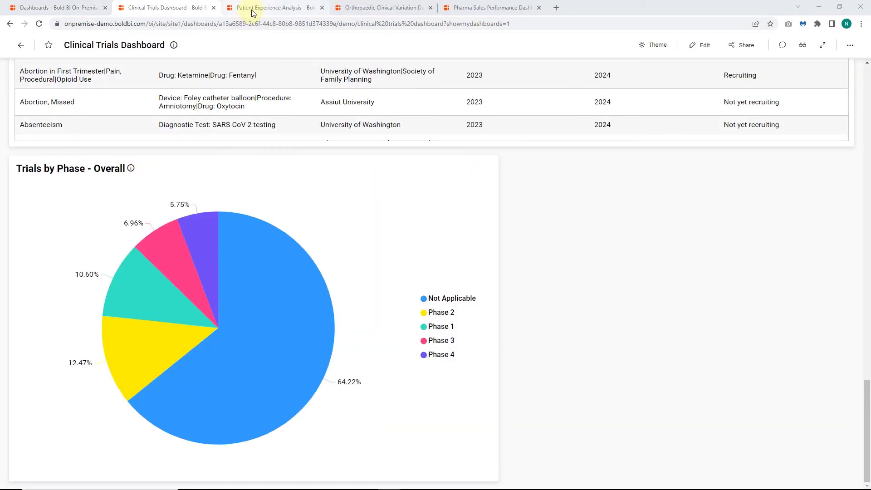
# Highlight the Excellent satisfaction slice, then drill Sales by Condition into Respiratory.
pyautogui.click(252, 8)
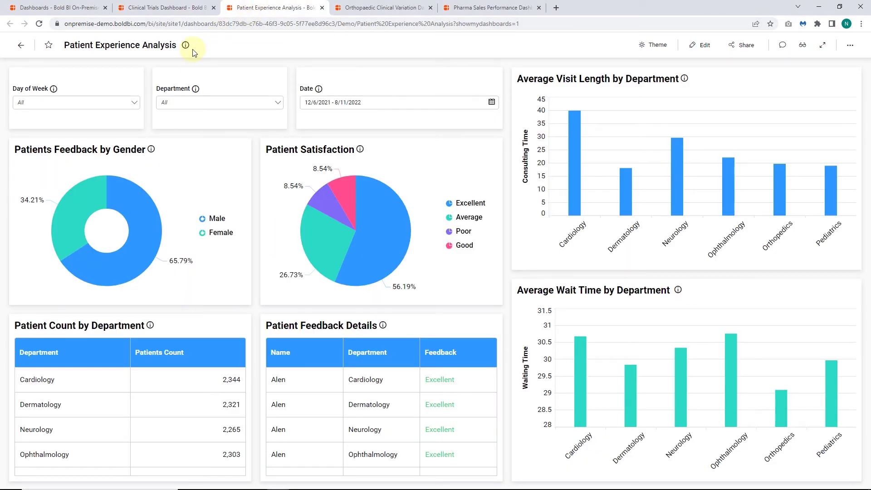
pyautogui.moveTo(359, 149)
pyautogui.click(364, 202)
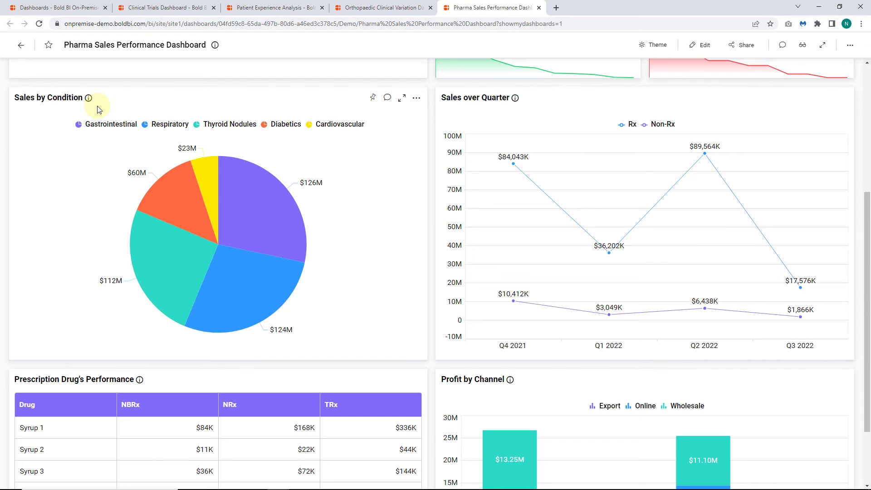
pyautogui.moveTo(154, 203)
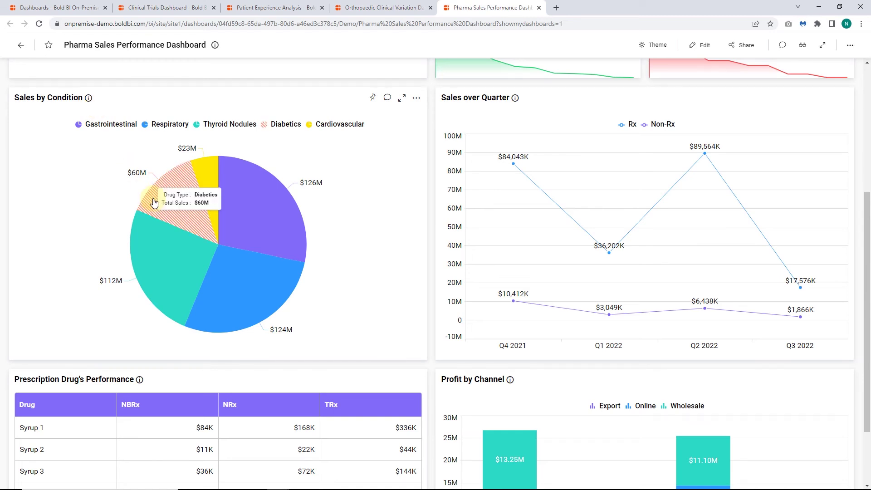
pyautogui.click(230, 275)
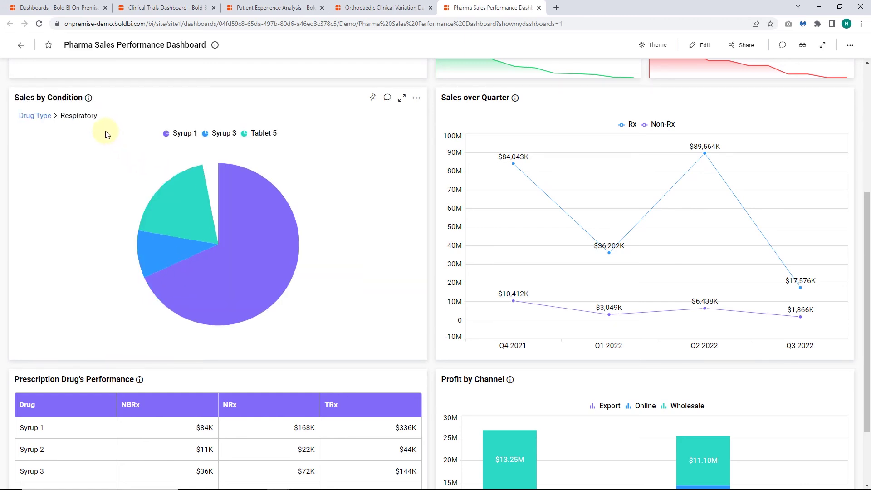